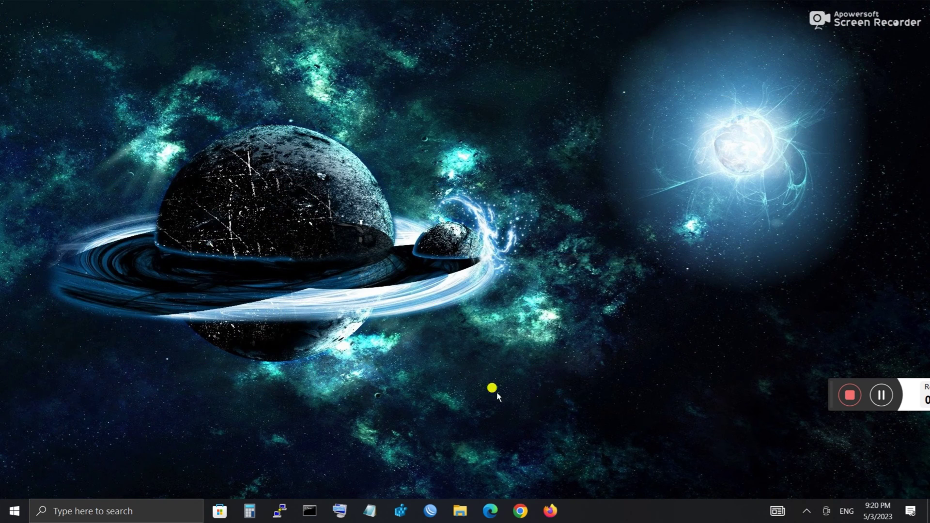
Open the network adapter list from the Ethernet network settings and close the Settings window.
left_click(809, 512)
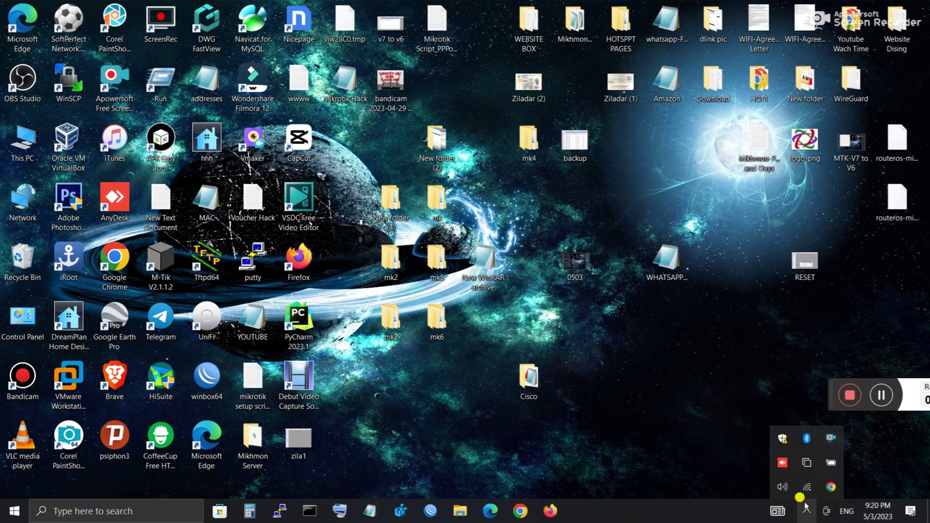
right_click(806, 486)
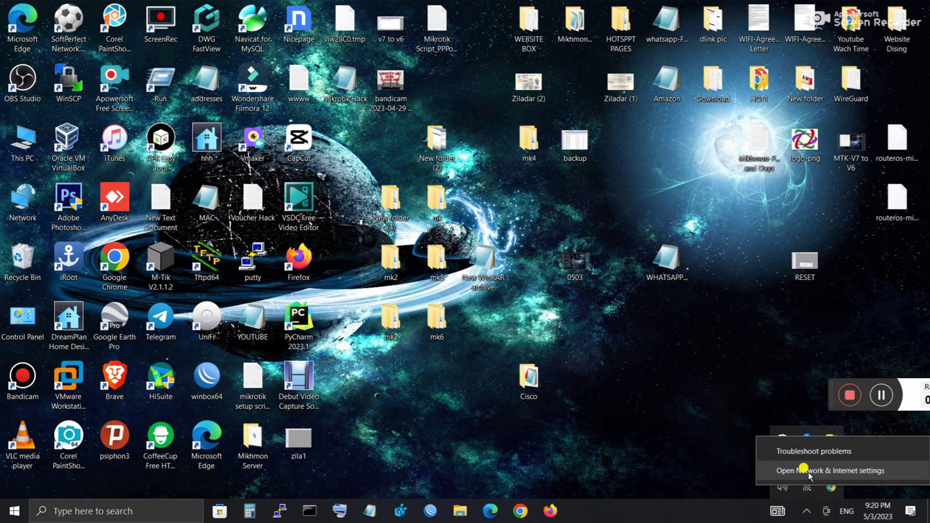
left_click(808, 471)
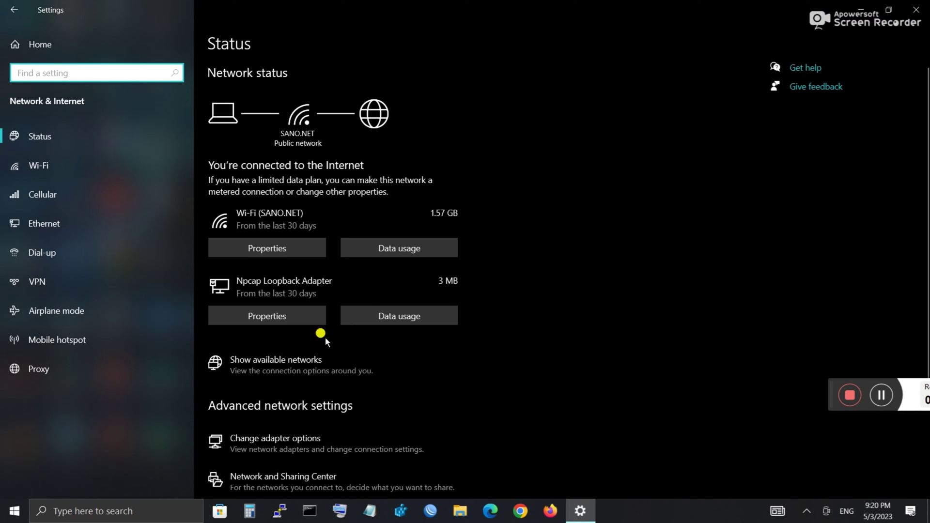
left_click(51, 224)
left_click(825, 91)
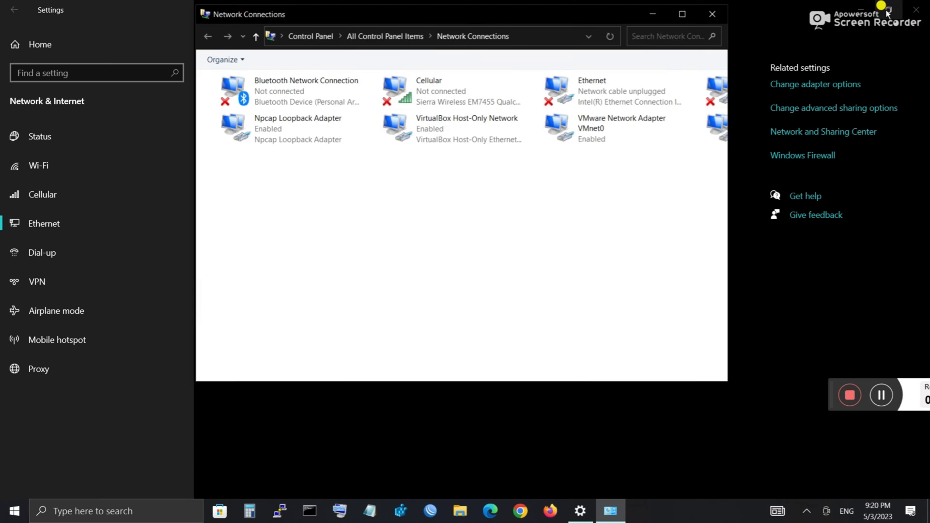
left_click(916, 10)
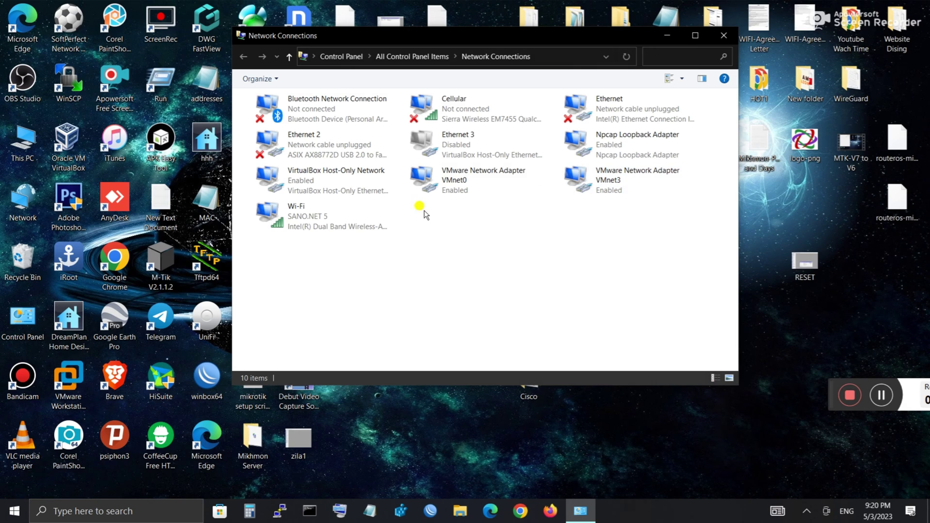
Disable the Wi-Fi network adapter and refresh the list of network connections.
right_click(299, 222)
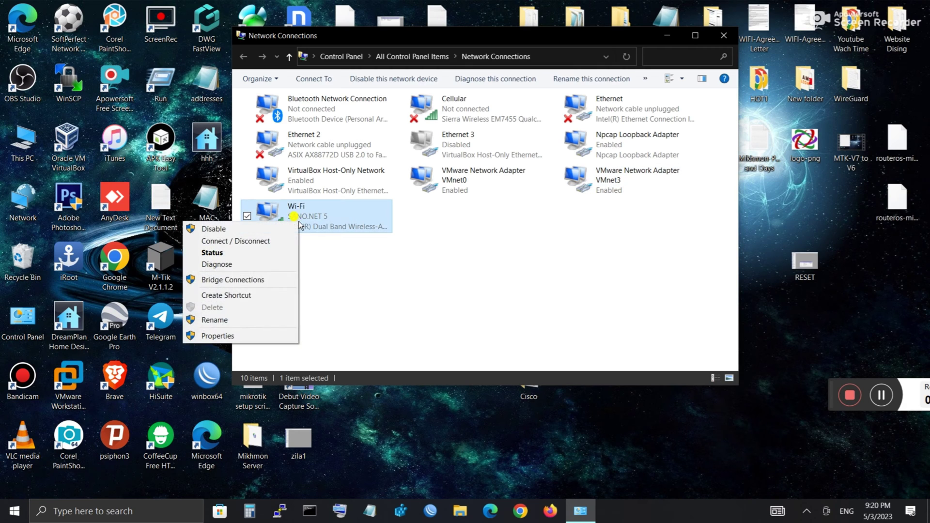
left_click(234, 335)
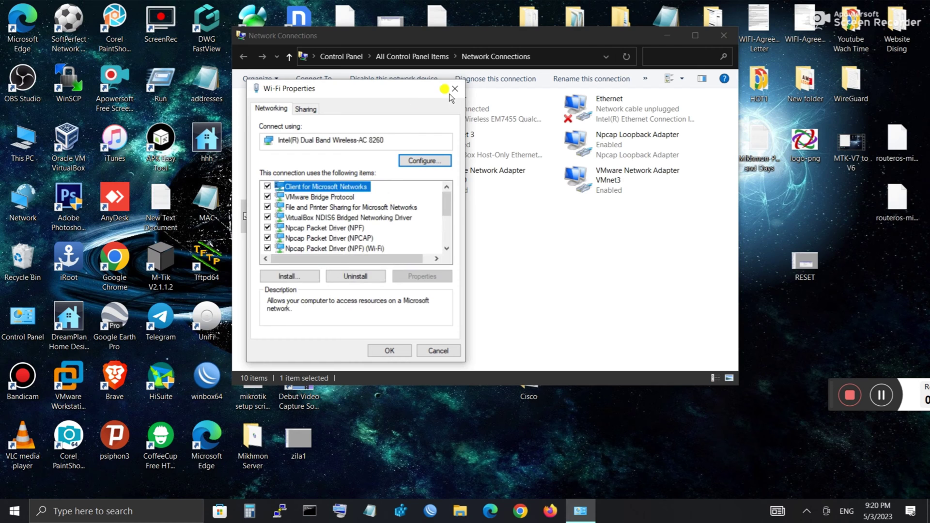
left_click(454, 89)
right_click(297, 216)
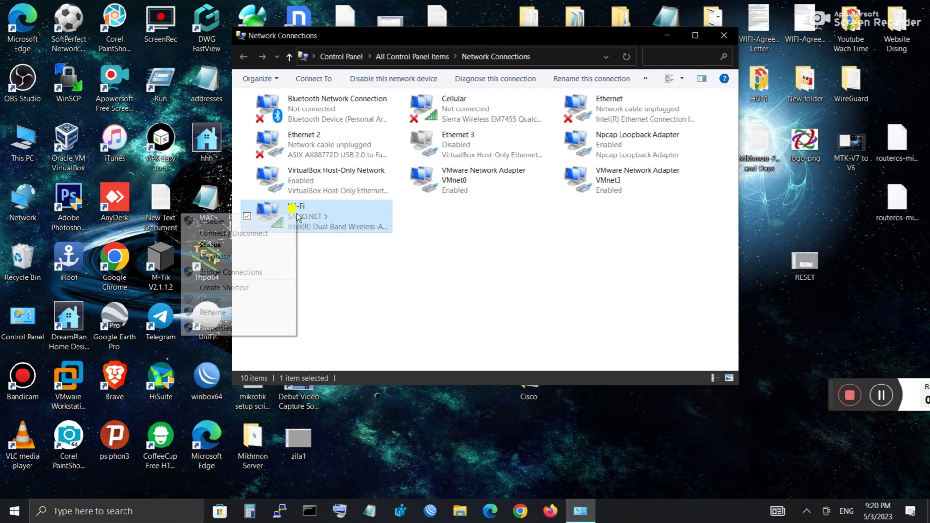
left_click(254, 208)
right_click(494, 250)
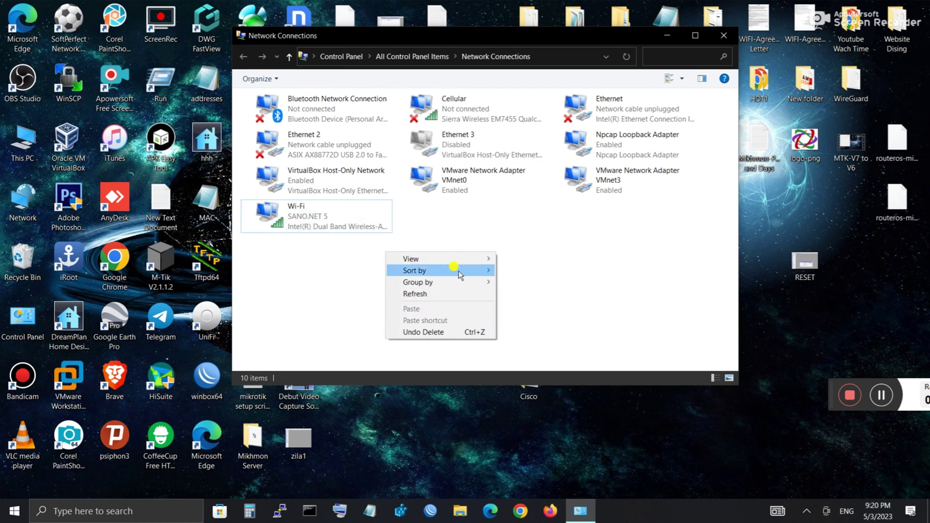
left_click(416, 293)
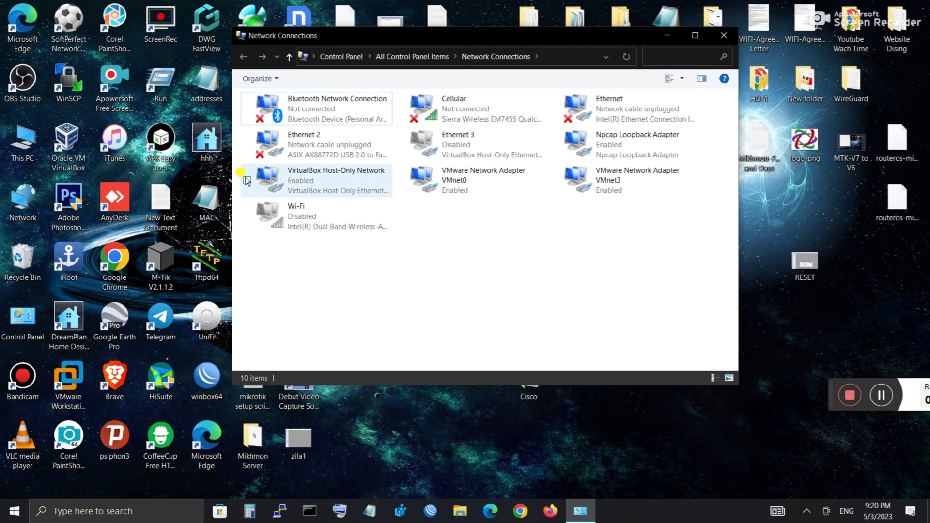
Assign the static IPv4 address 10.0.0.111 with its default subnet mask to the Ethernet 2 adapter and save its properties.
right_click(290, 143)
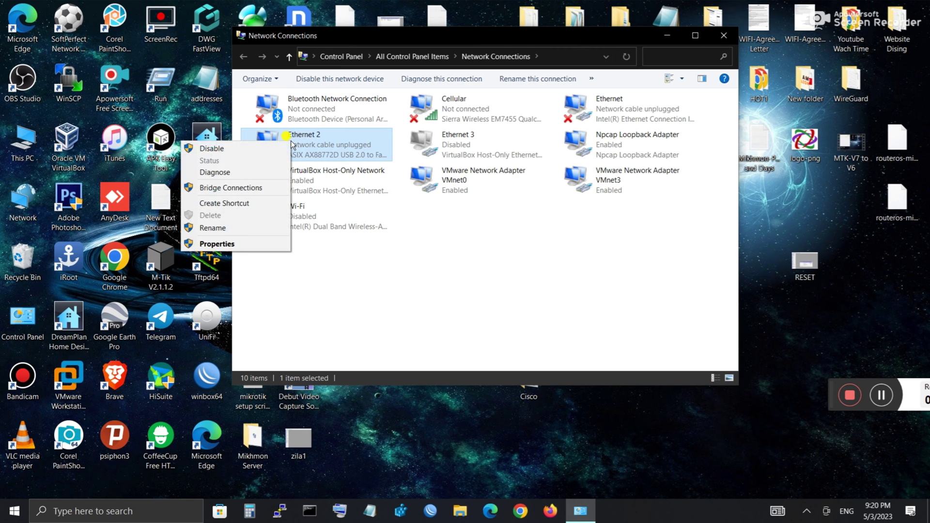
left_click(238, 243)
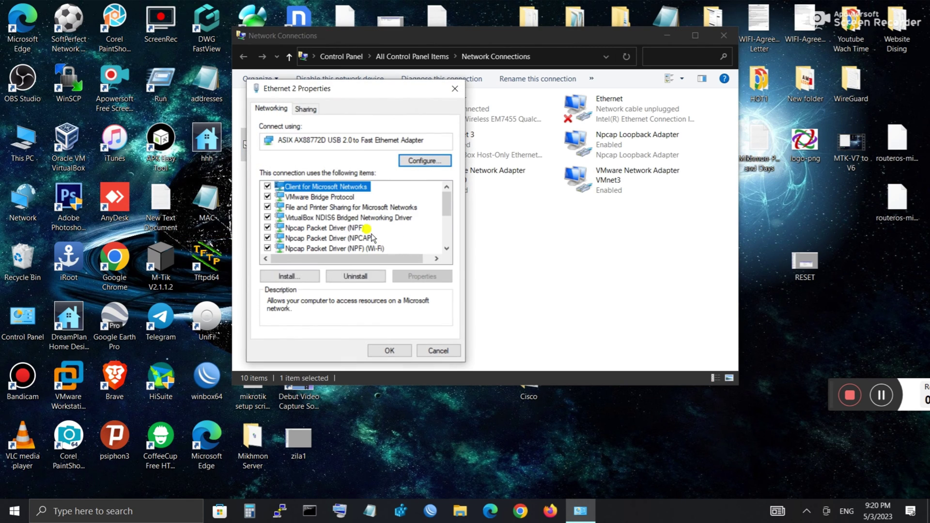
scroll(371, 238, "down", 1)
scroll(368, 247, "down", 1)
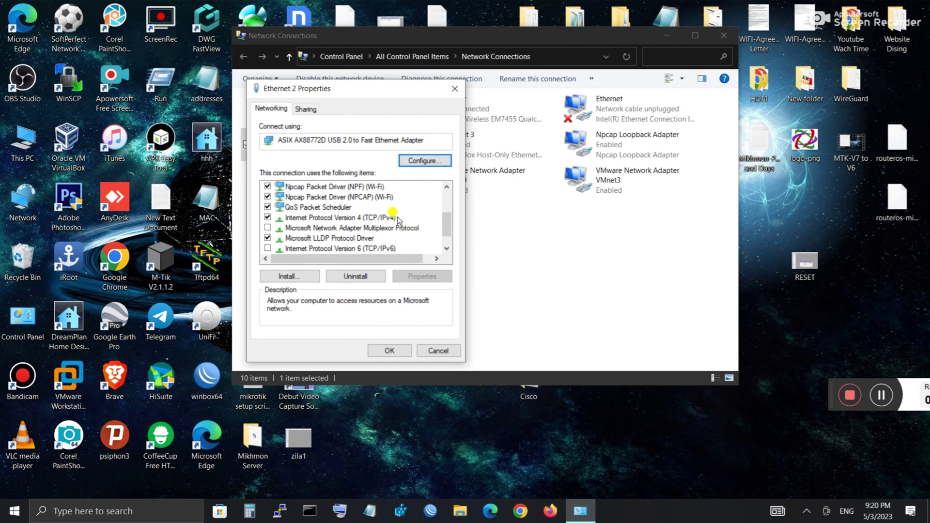
double_click(331, 222)
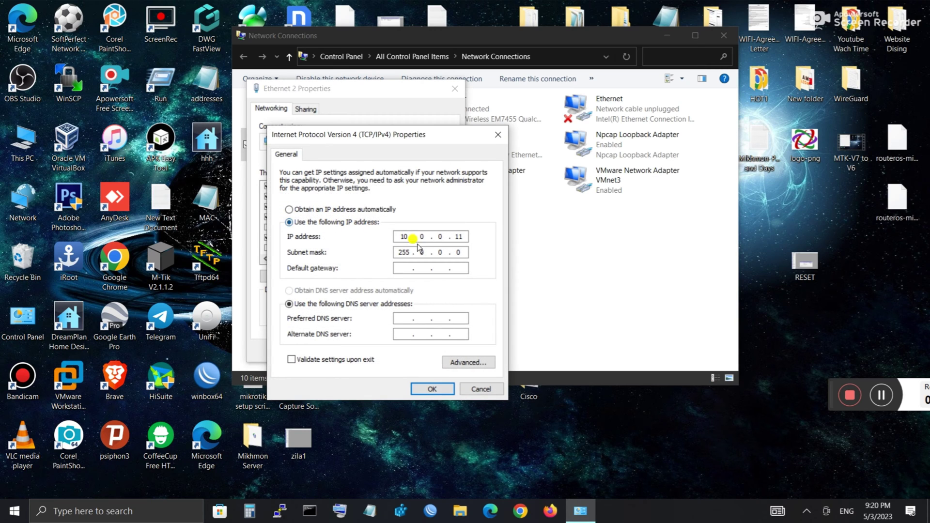
left_click(291, 210)
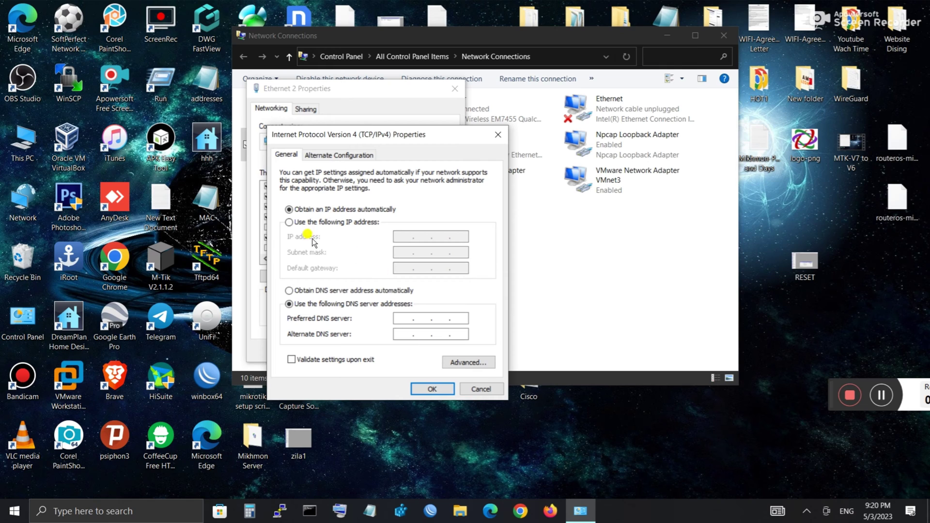
left_click(289, 222)
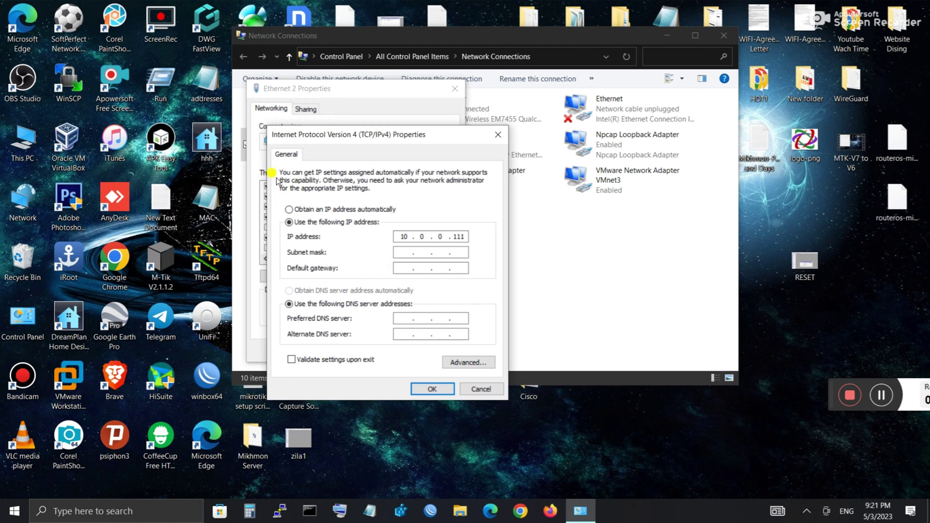
left_click(397, 252)
left_click(433, 389)
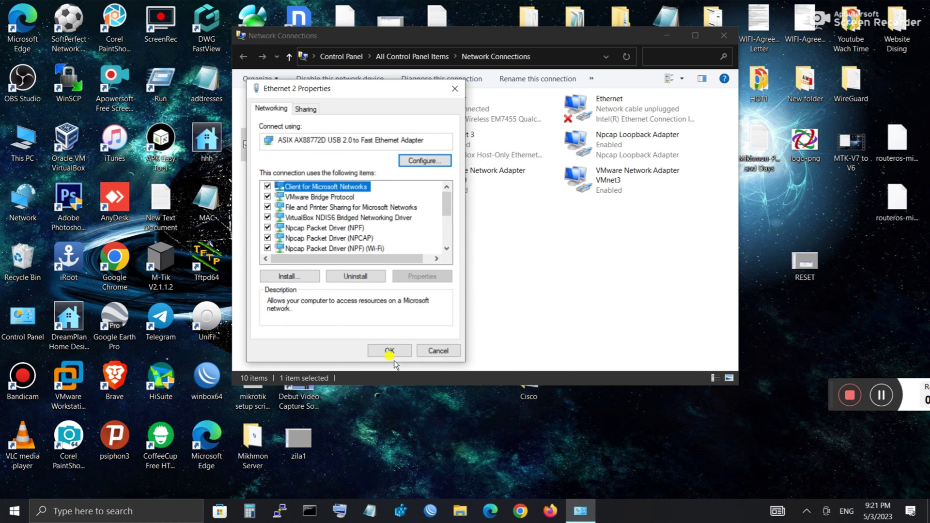
left_click(373, 349)
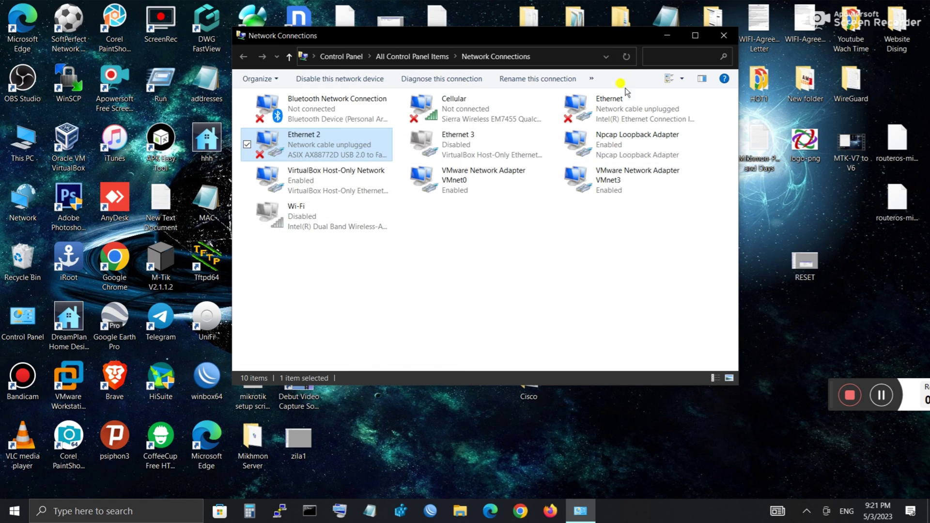
Minimize the network connections window, refresh the desktop and launch Tftpd64.
left_click(667, 35)
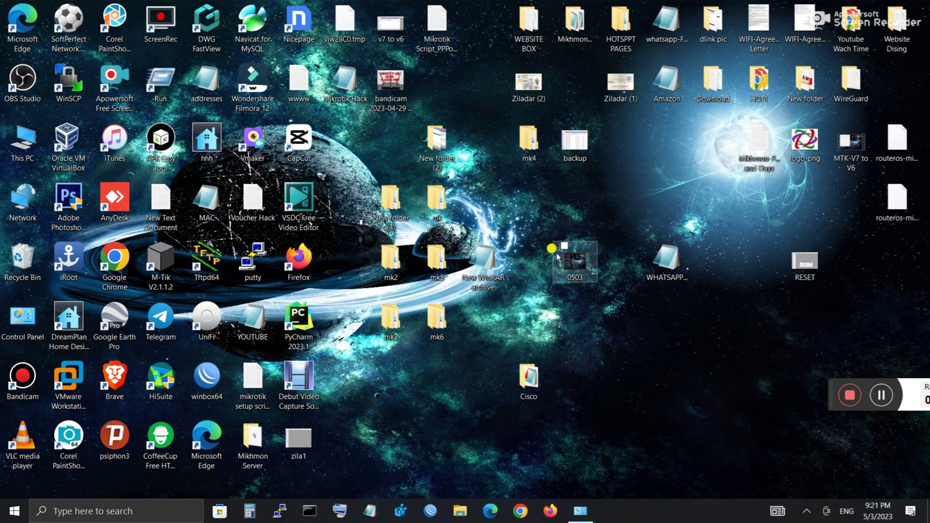
right_click(615, 193)
left_click(563, 213)
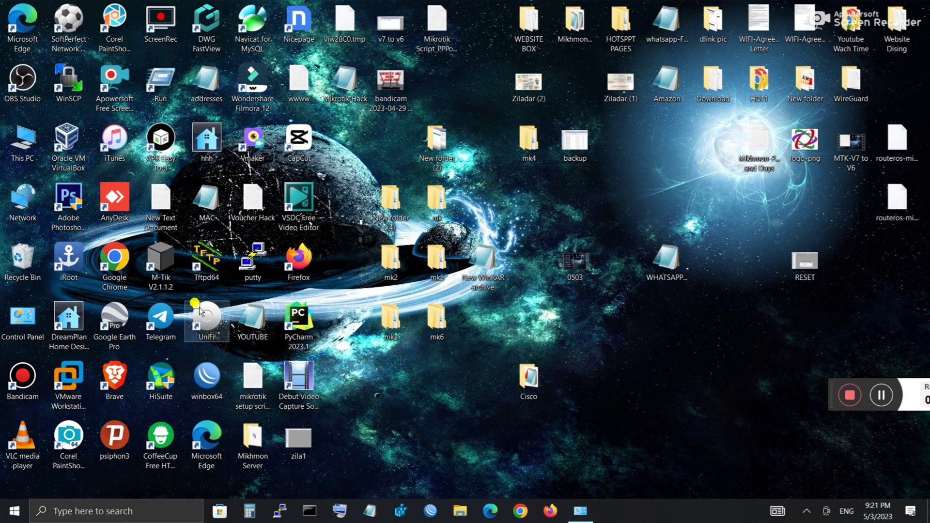
left_click(202, 262)
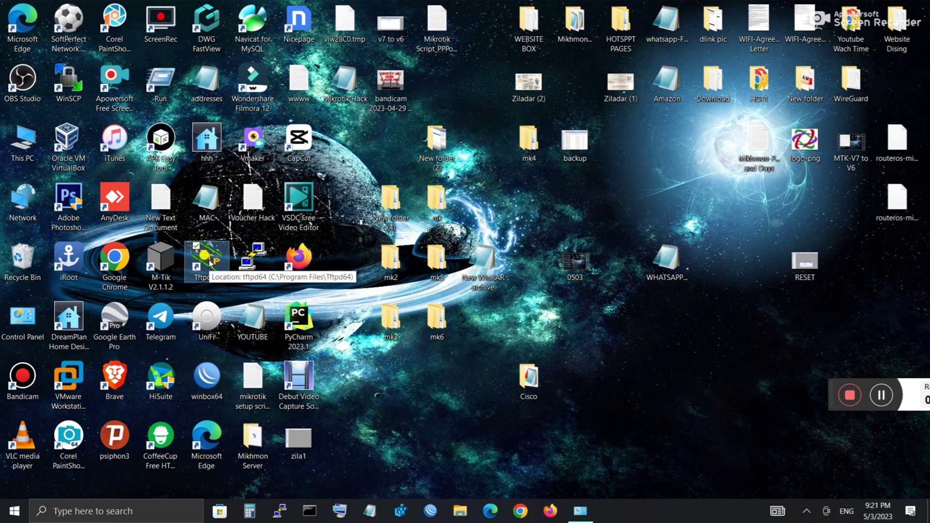
double_click(210, 263)
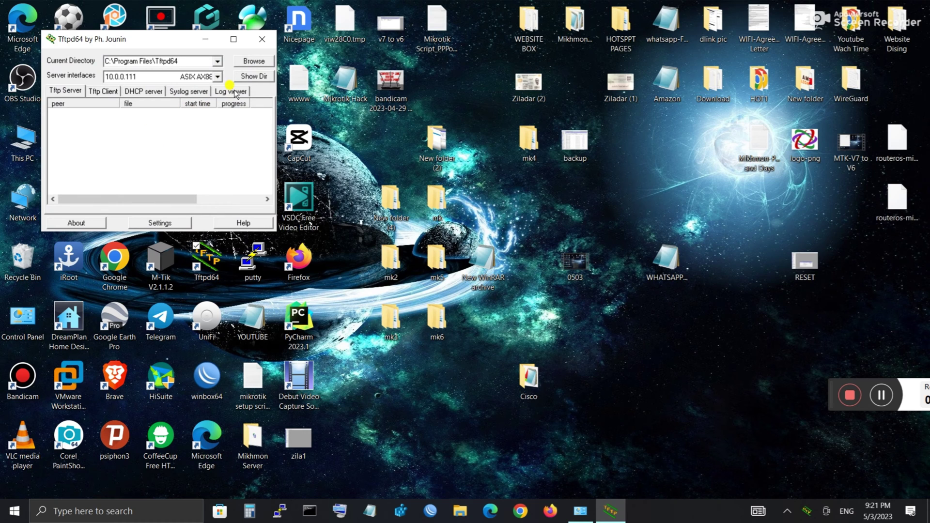
Check the firmware file inside the Cisco folder on the desktop and close the folder.
double_click(528, 375)
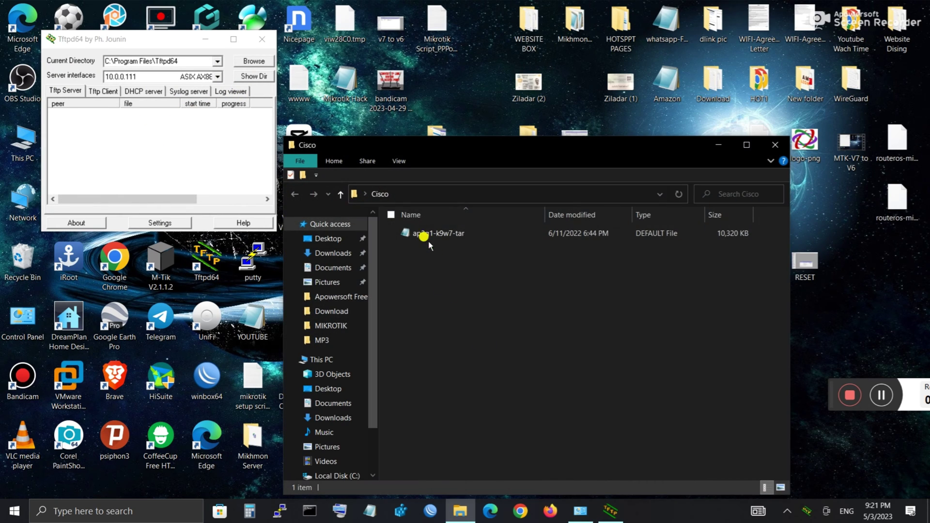
left_click(450, 237)
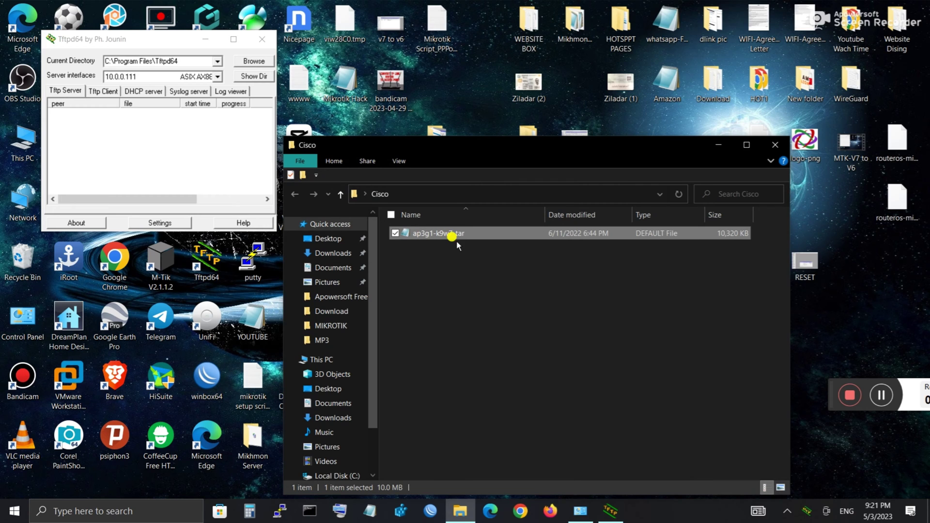
left_click(774, 145)
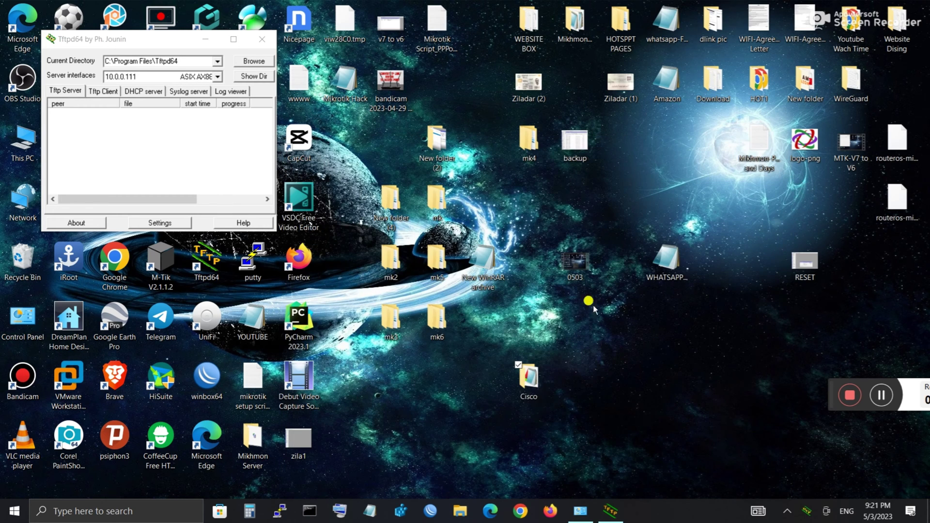
Rename the Cisco folder on the desktop to Cisco-File.
right_click(532, 380)
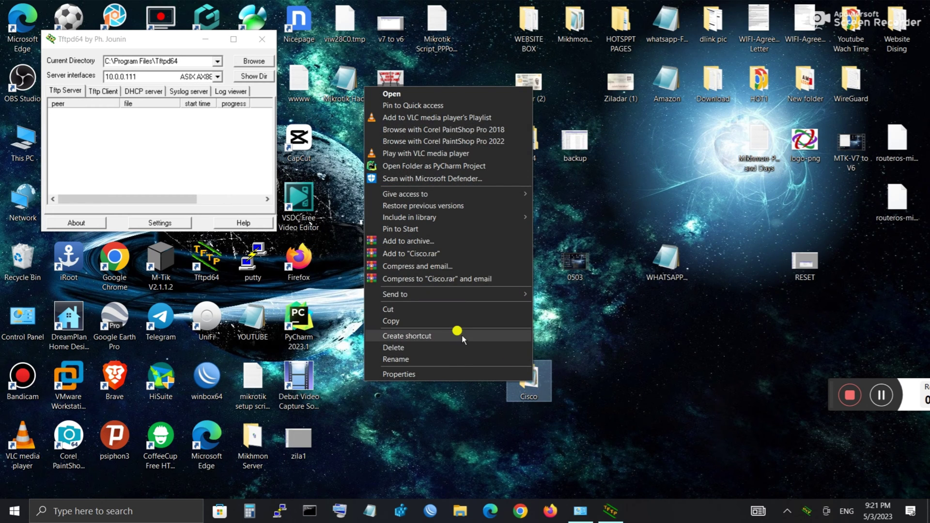
left_click(396, 359)
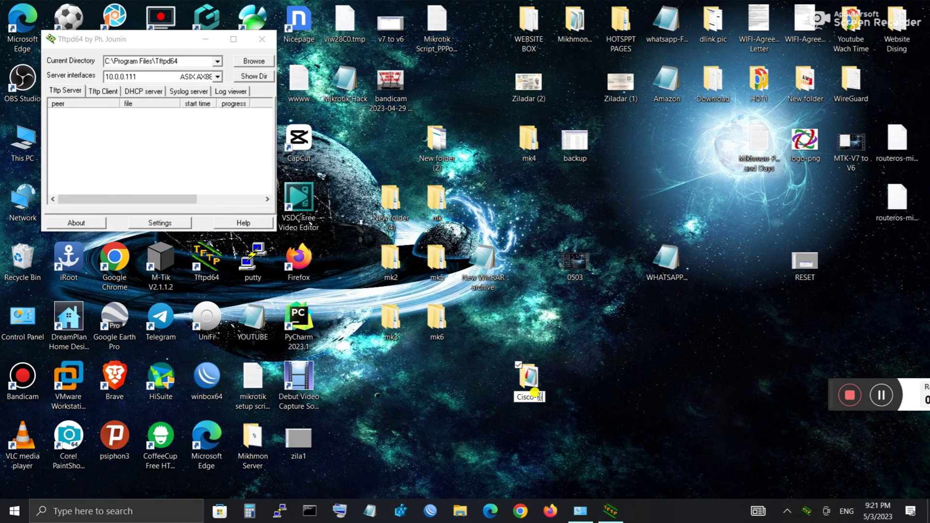
type("-file")
key("Return")
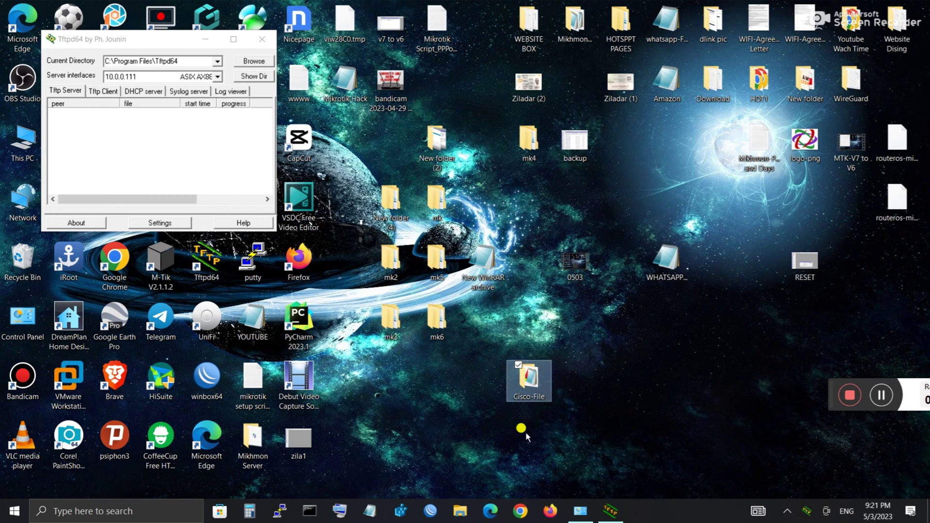
left_click(533, 403)
key("Return")
Set the TFTP server's current directory to the desktop's Cisco-File folder and select ap3g1-k9w7-tar.default in its directory listing.
left_click(248, 62)
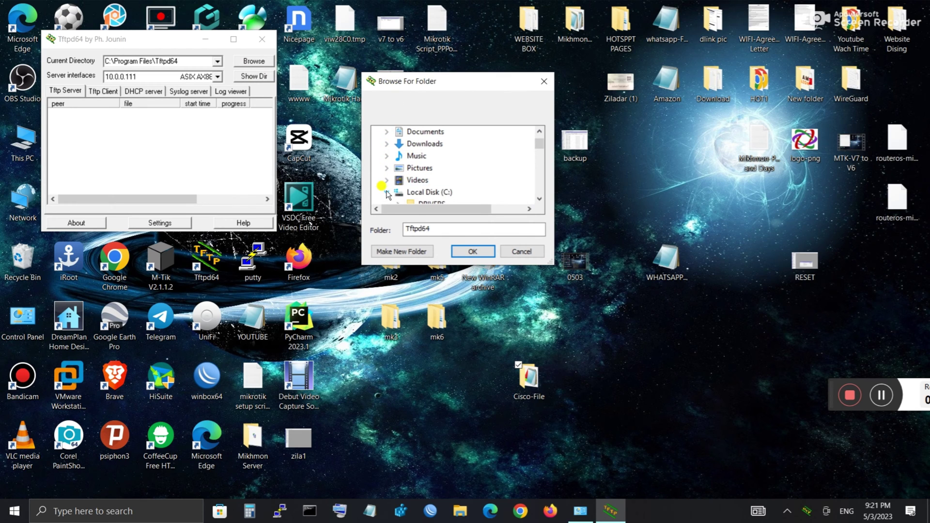
scroll(393, 187, "up", 1)
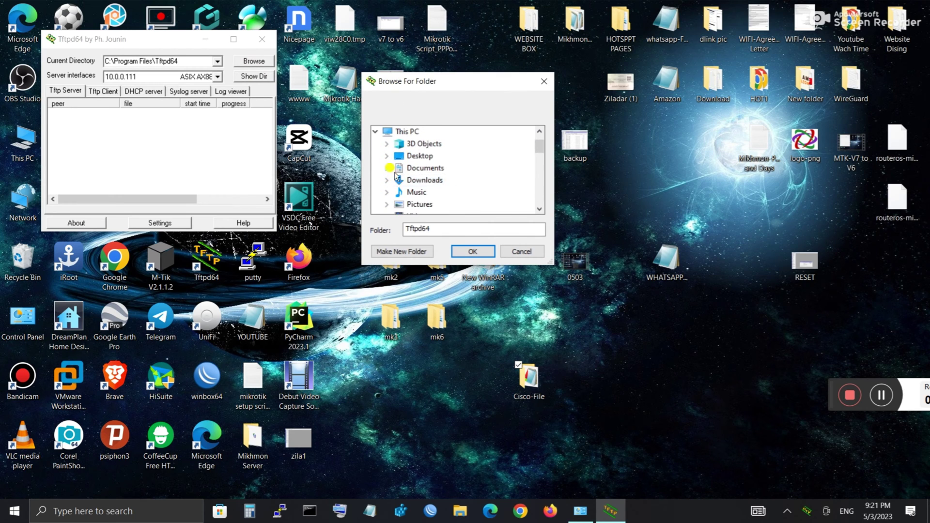
left_click(375, 131)
scroll(411, 180, "up", 1)
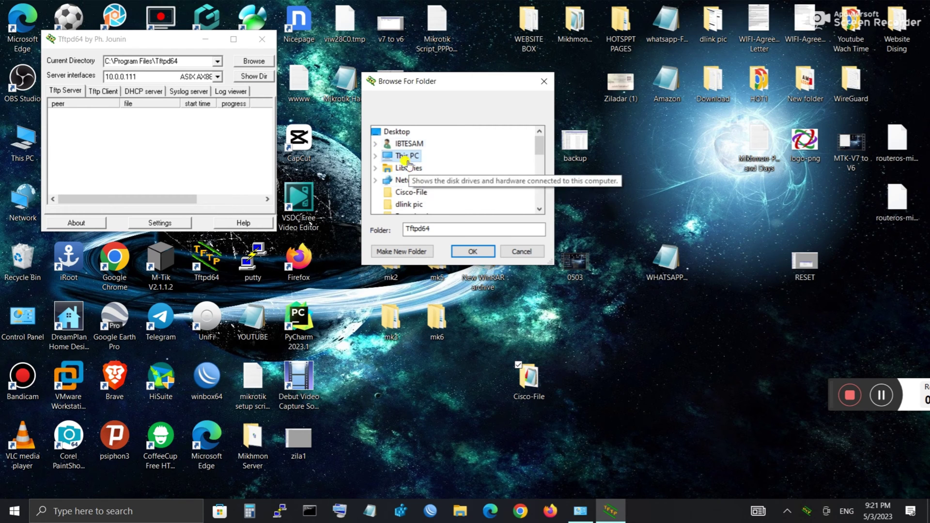
left_click(406, 133)
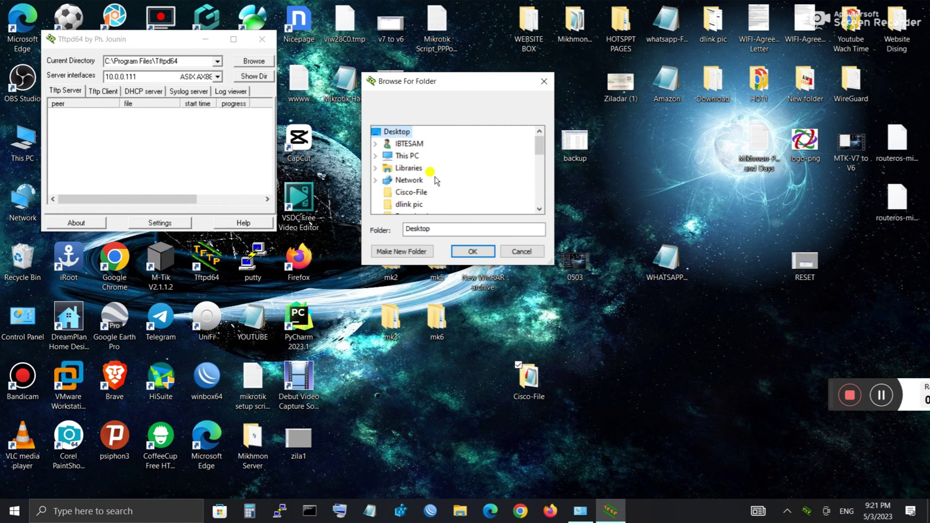
left_click(412, 192)
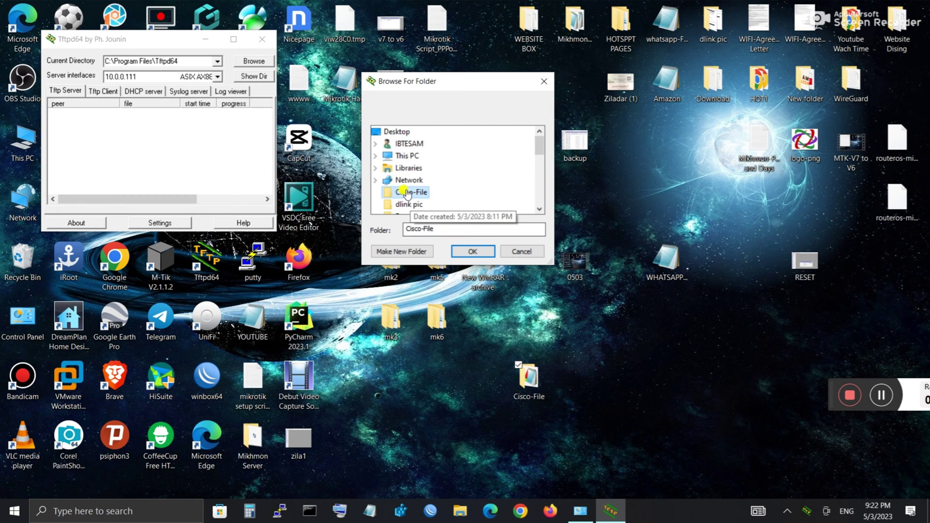
left_click(473, 251)
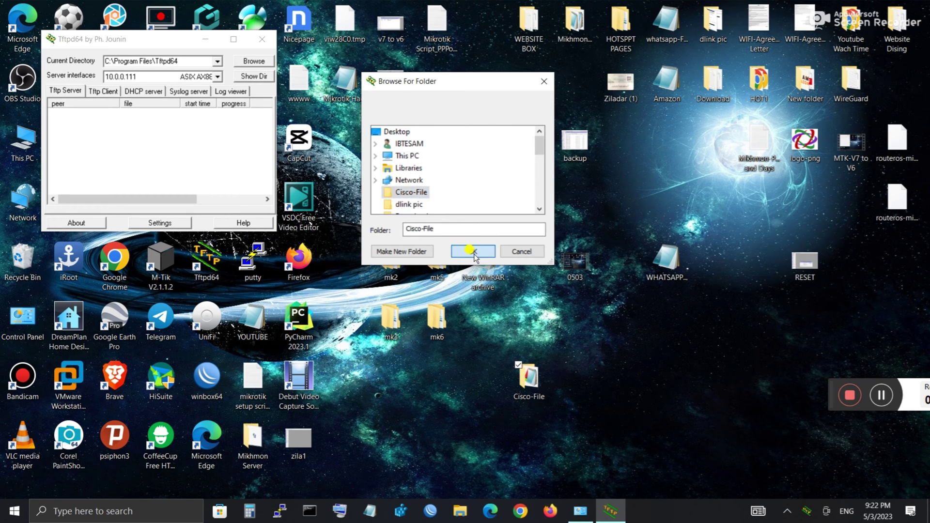
left_click(253, 76)
left_click(100, 97)
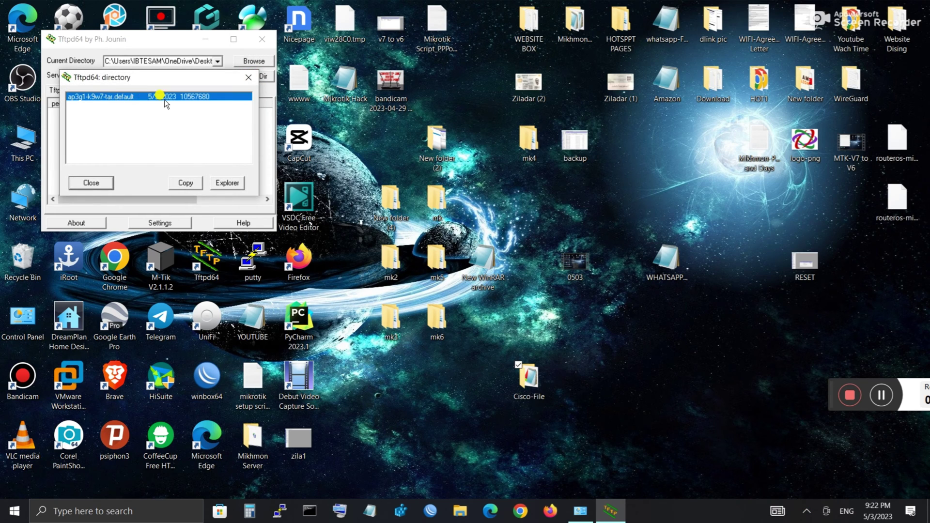
Close the TFTP directory listing, launch PuTTY and set its connection type to Serial.
left_click(249, 77)
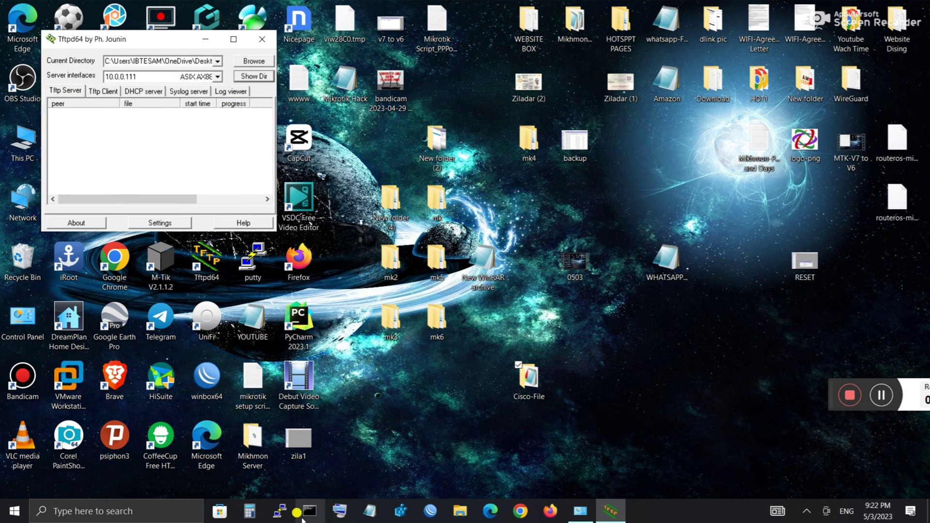
left_click(279, 511)
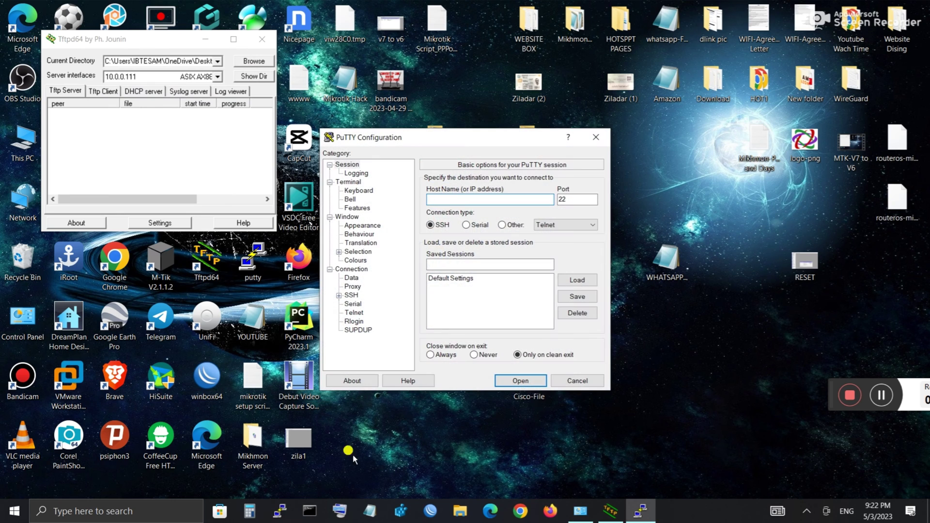
left_click_drag(438, 143, 597, 47)
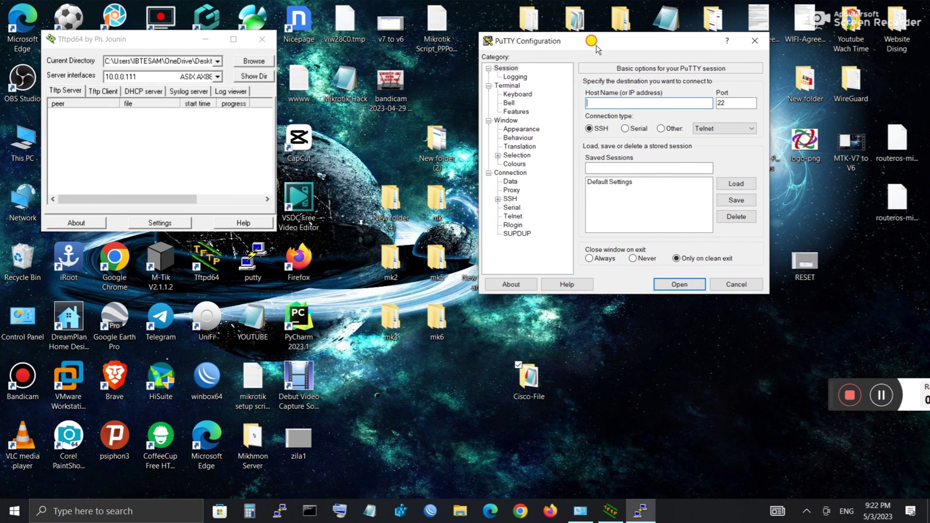
left_click(625, 129)
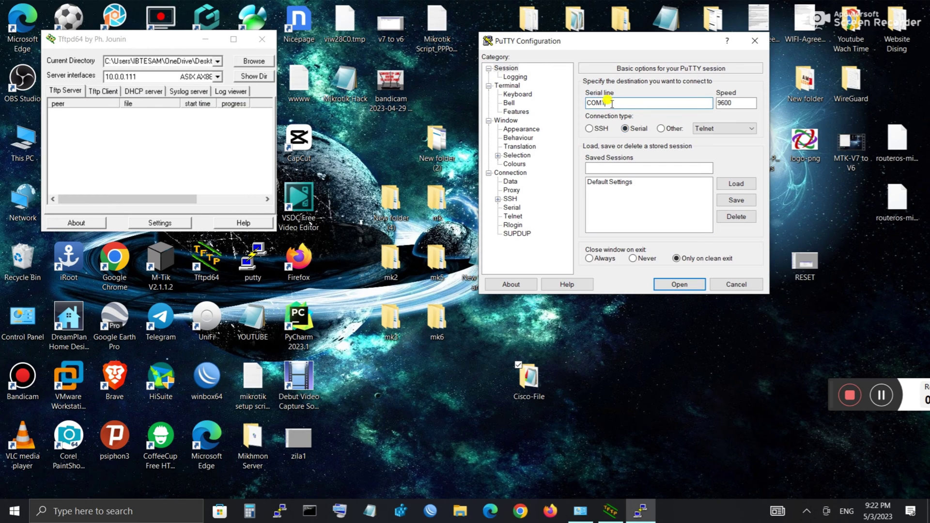
mouse_move(597, 100)
left_mouse_down()
mouse_move(588, 102)
mouse_move(602, 99)
left_mouse_up()
Open Device Manager from Control Panel and find the Prolific USB-to-Serial adapter's COM port number under Ports (COM & LPT).
double_click(25, 324)
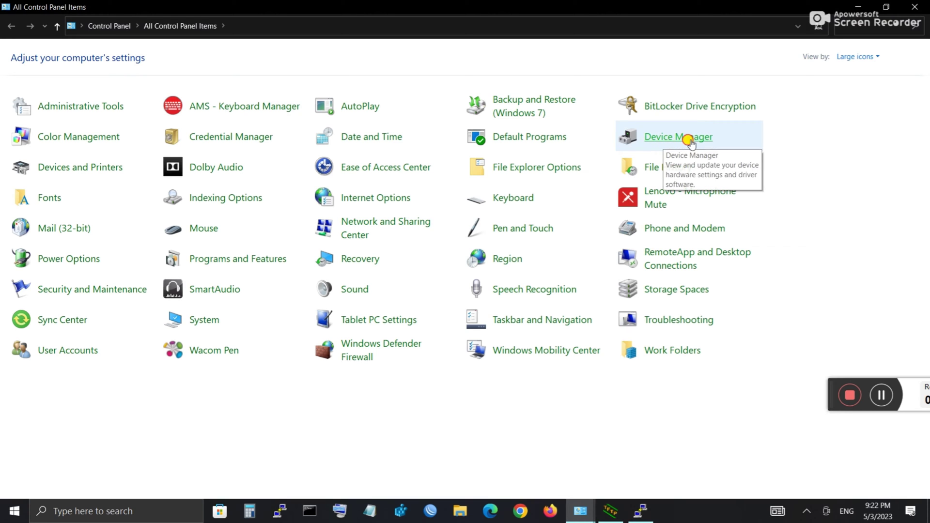
left_click(690, 142)
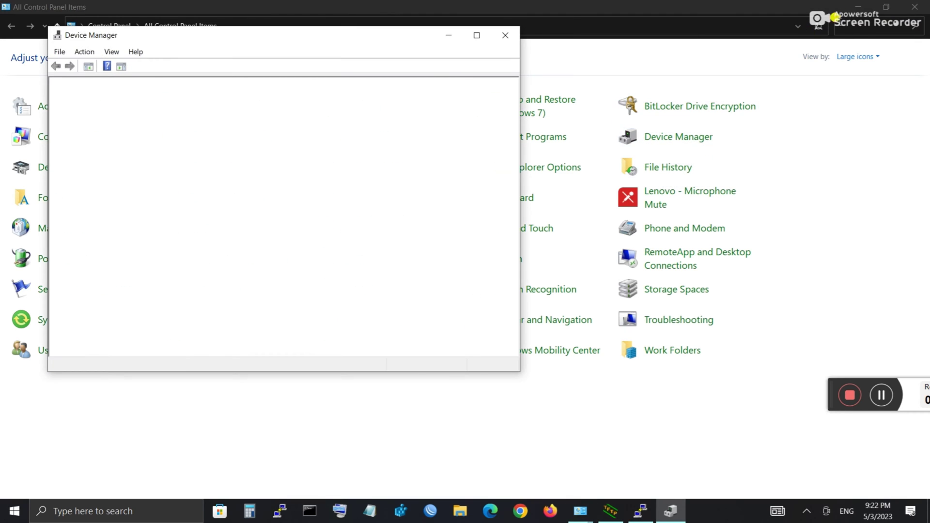
left_click(915, 6)
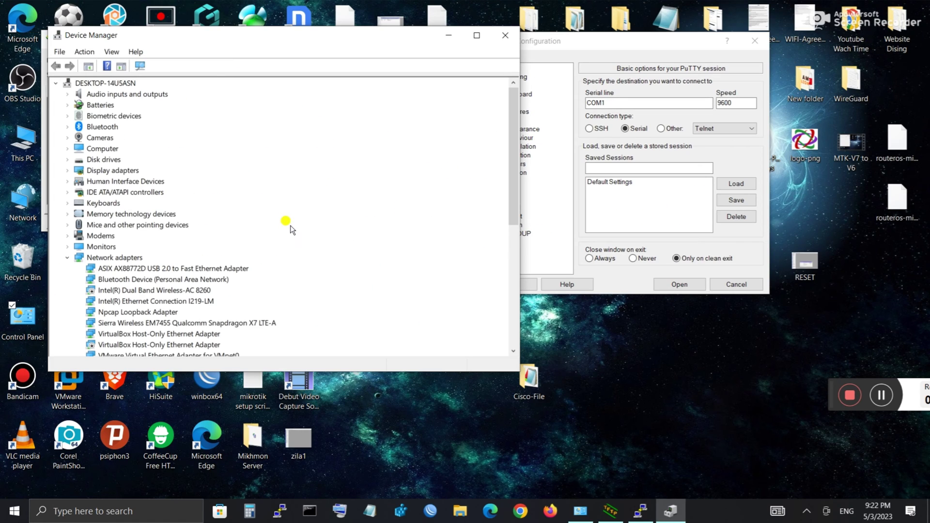
left_click(67, 258)
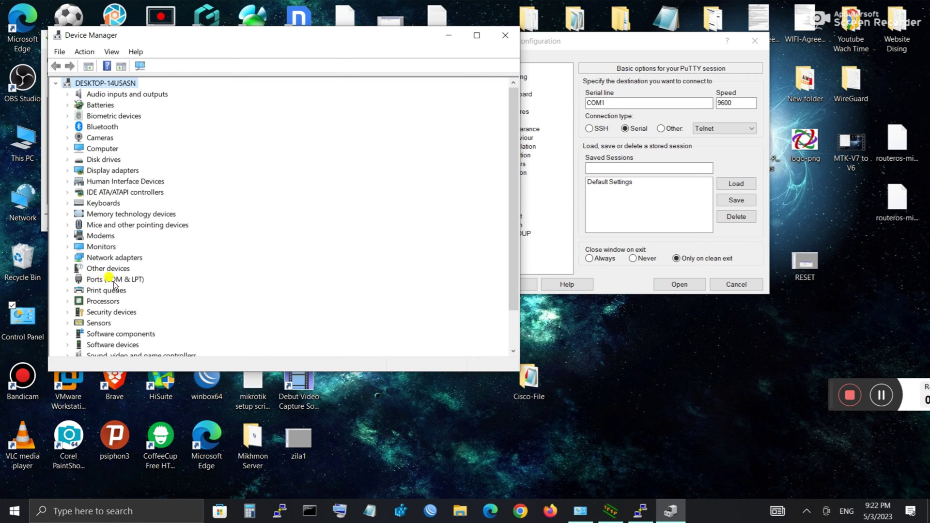
left_click(67, 280)
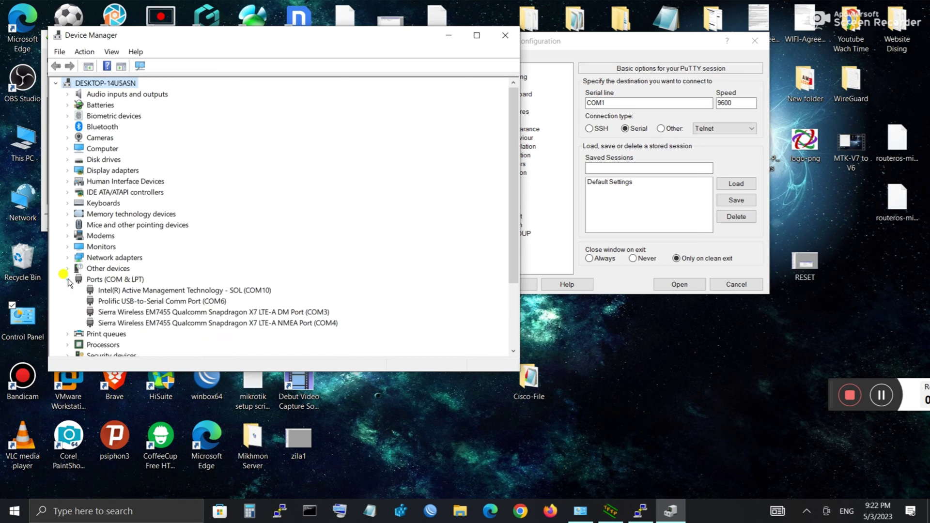
left_click(218, 301)
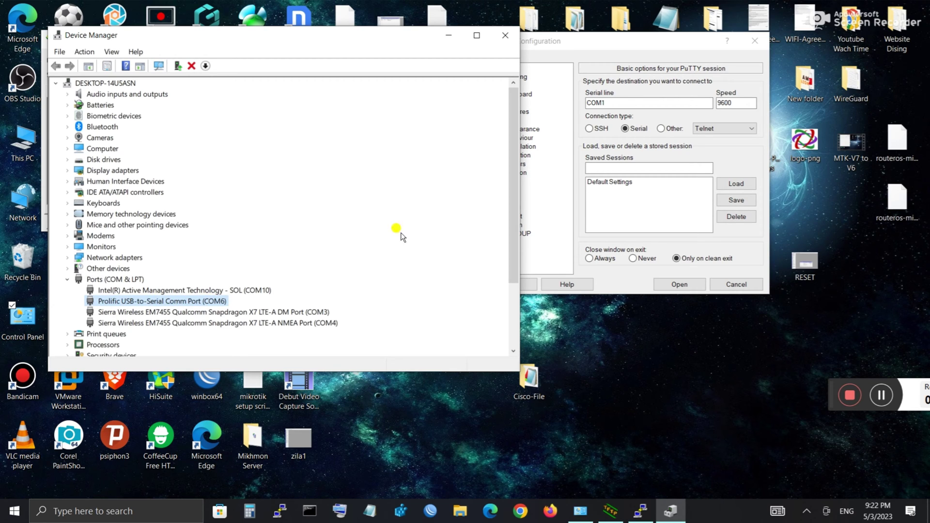
Set PuTTY's serial line to COM6, checking it against the Prolific adapter's entry in Device Manager.
left_click(614, 103)
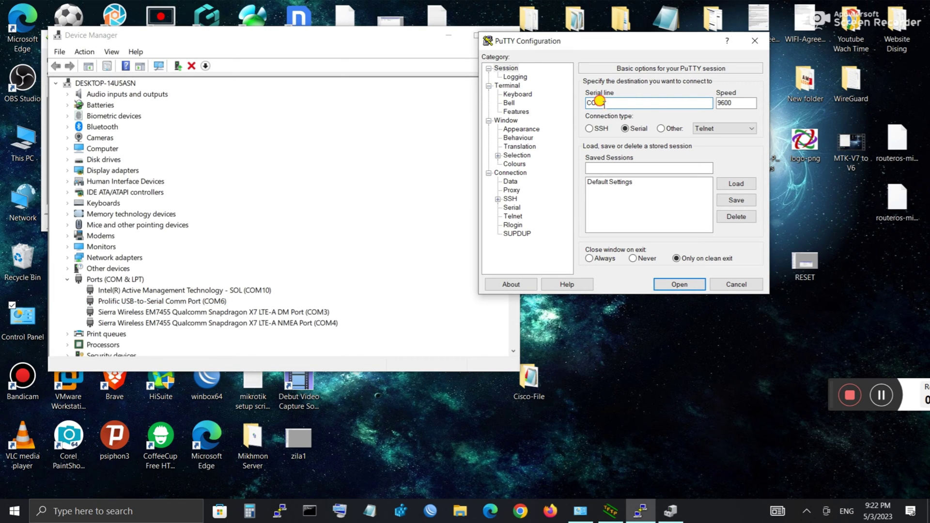
left_click(223, 301)
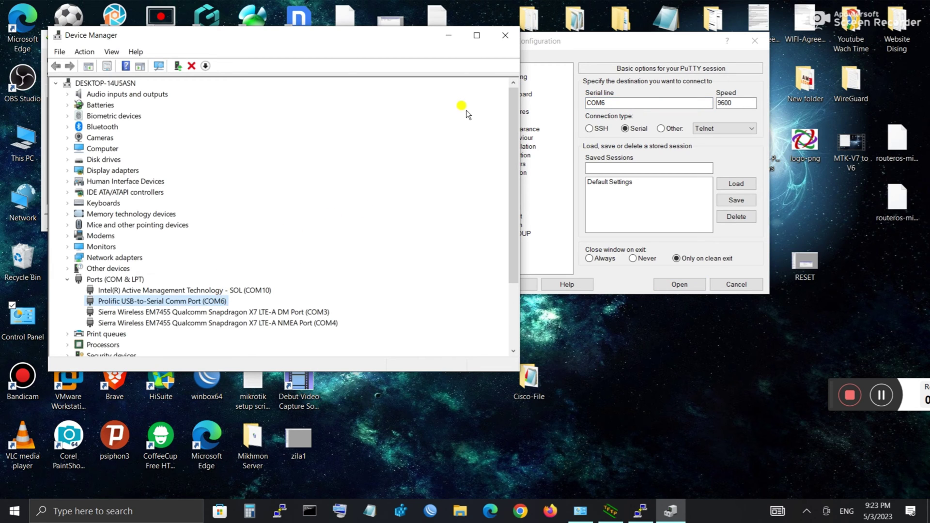
left_click(448, 35)
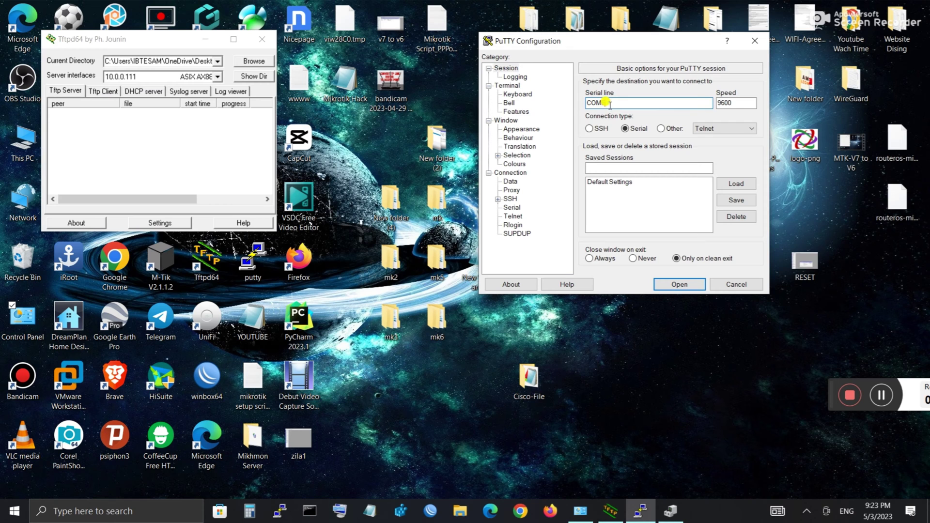
type("6")
Close the Device Manager and Network Connections windows.
left_click(671, 511)
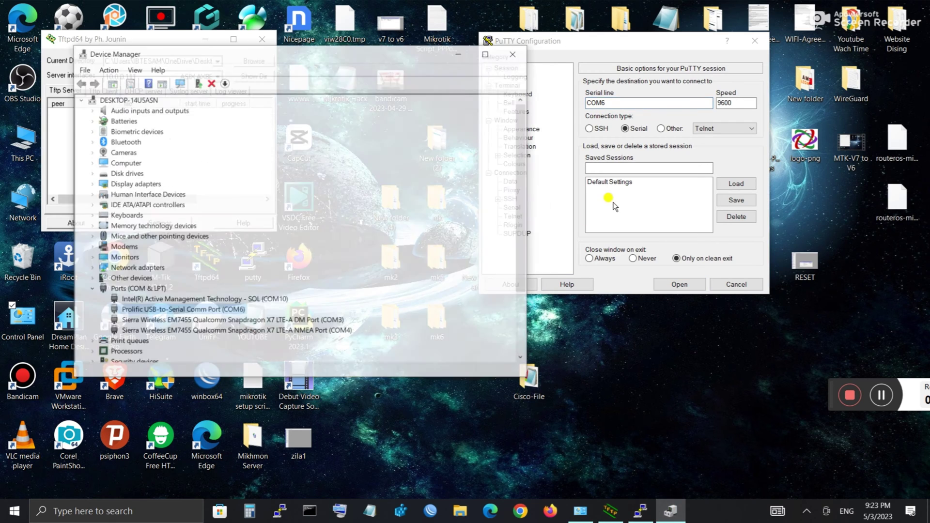
left_click(502, 34)
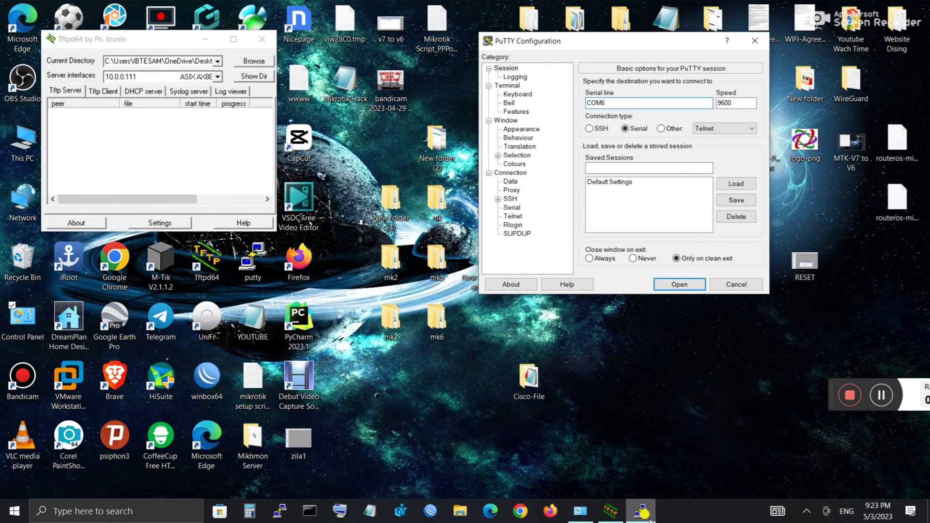
left_click(580, 511)
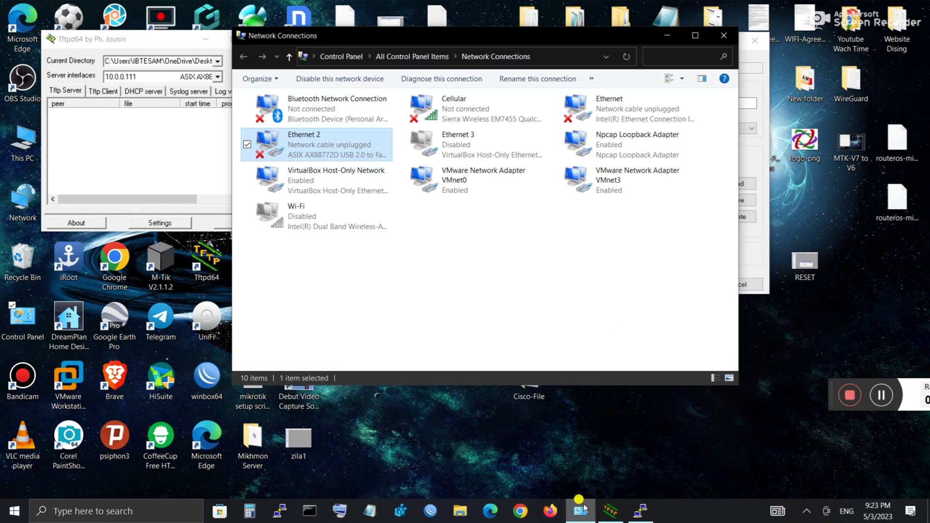
left_click(724, 35)
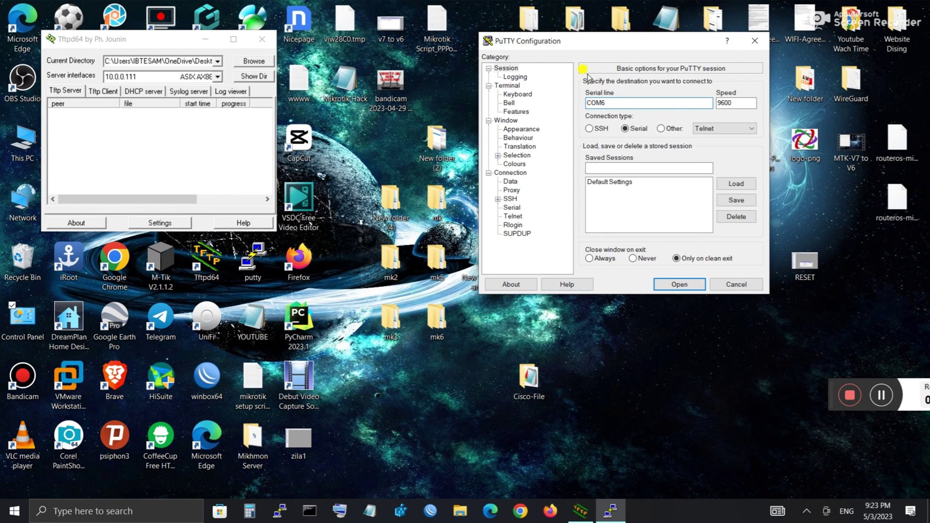
Open the serial session on COM6 at speed 9600 and place its terminal window beside the Tftpd64 window.
left_click_drag(580, 46, 529, 19)
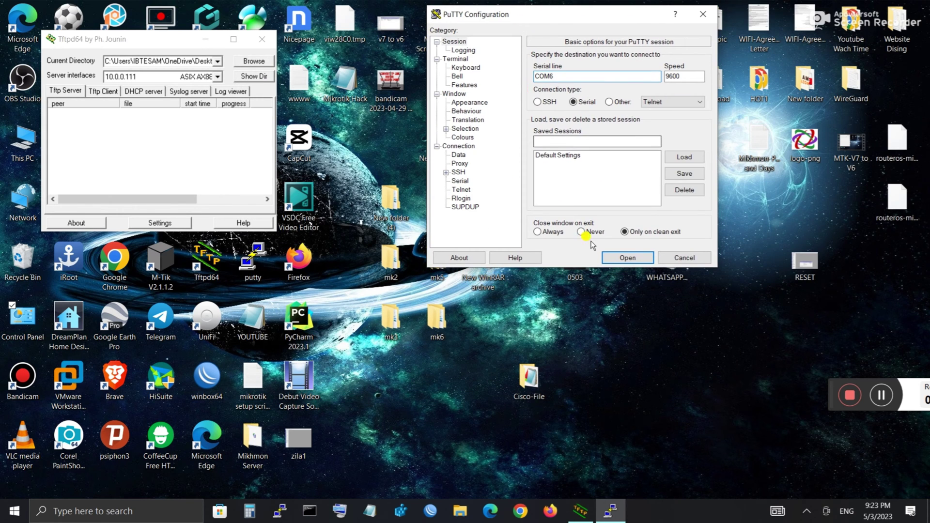
left_click(627, 258)
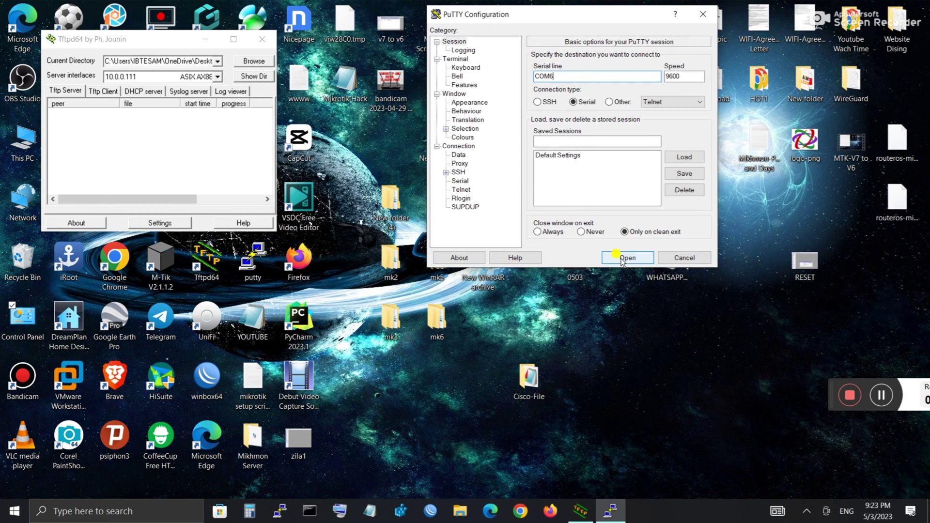
left_click(623, 260)
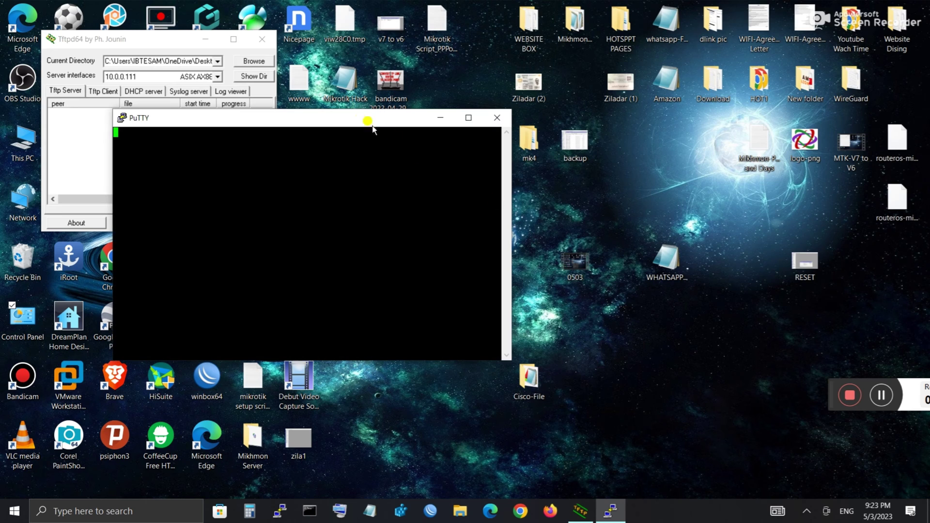
left_click_drag(350, 116, 527, 38)
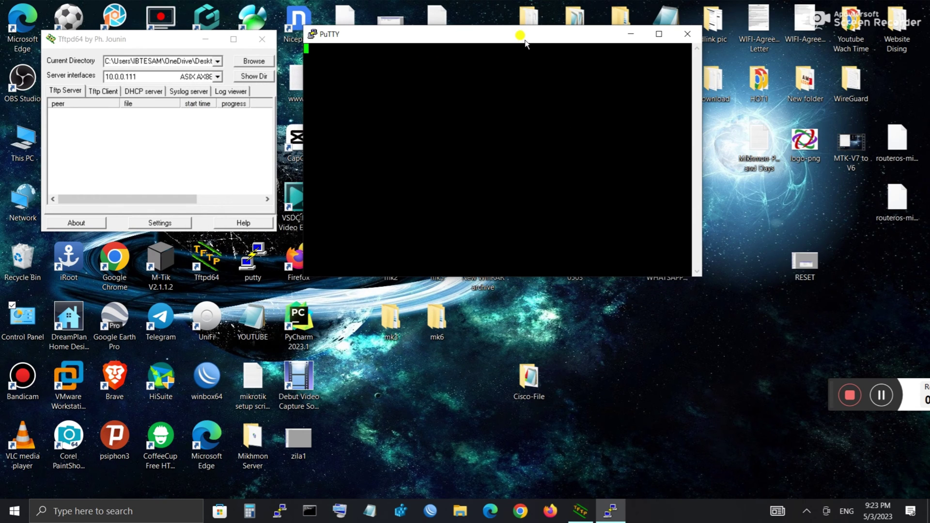